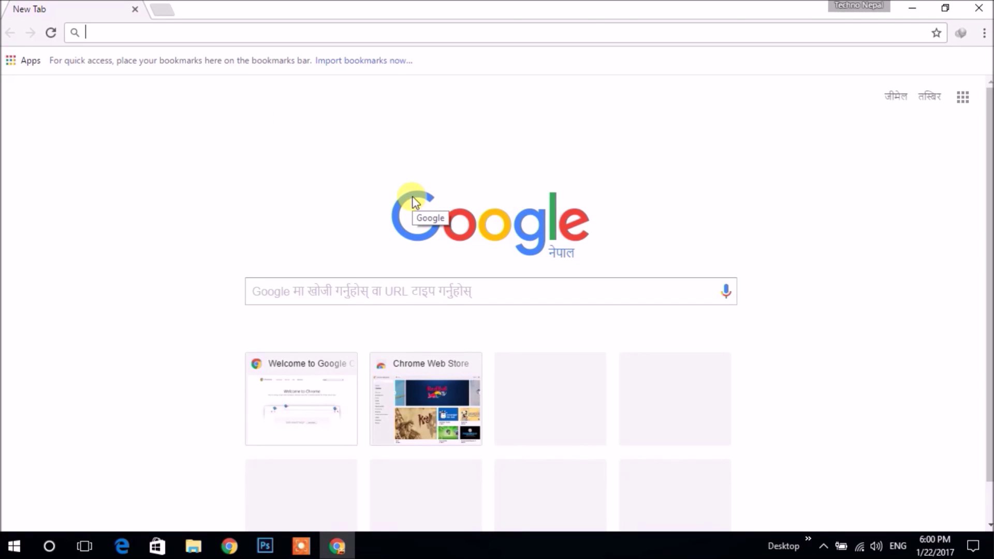
# Search thepiratebay.org for 'nepali songs'.
pyautogui.write('thepirate')
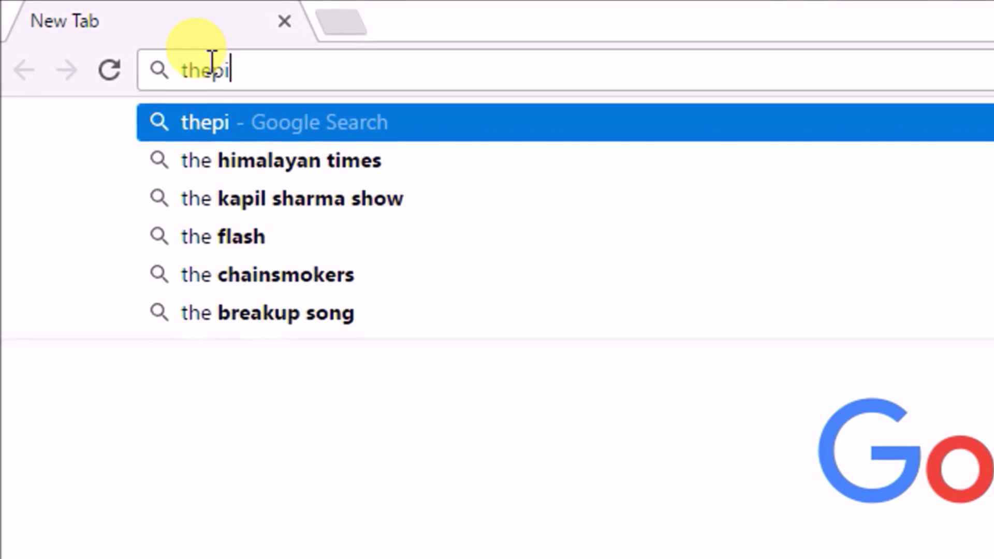
pyautogui.write('bay.org')
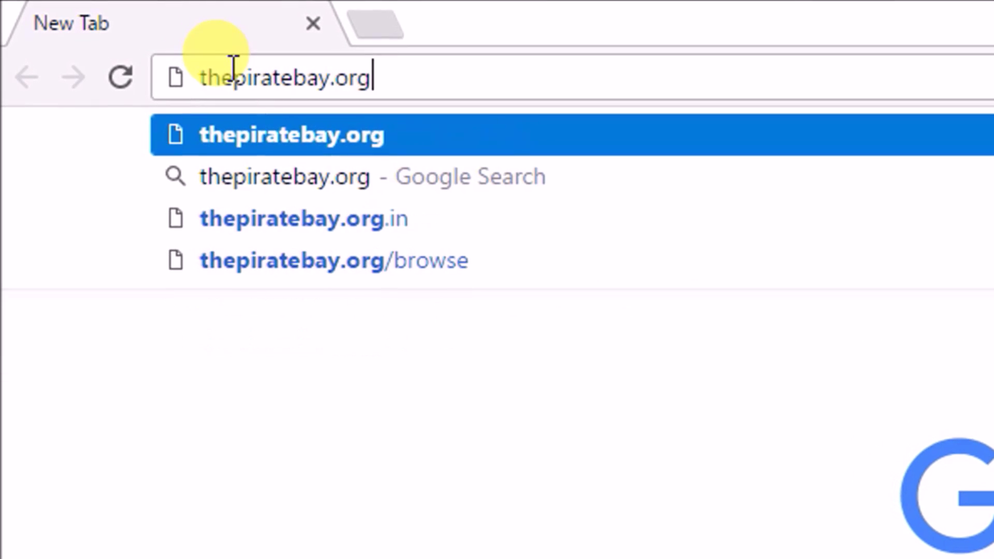
pyautogui.press('Return')
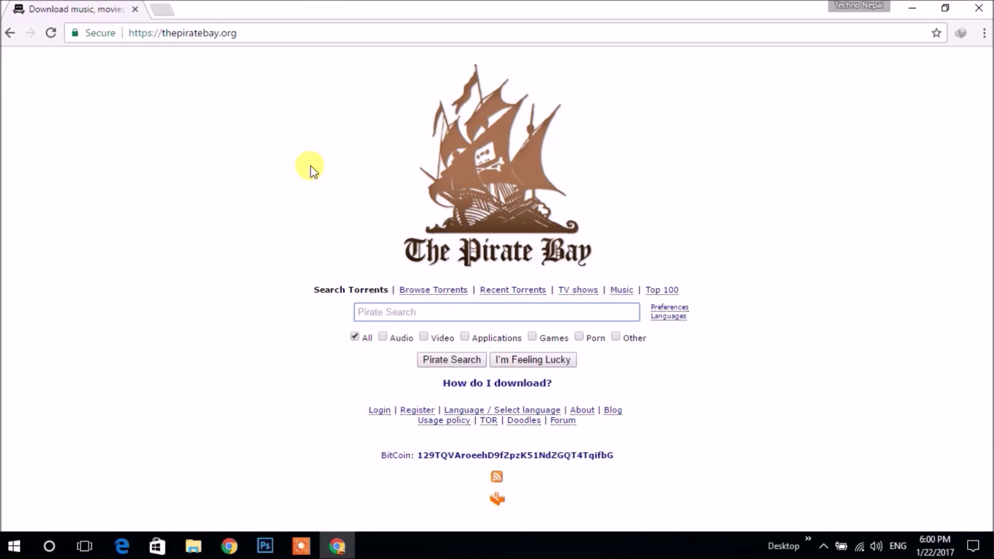
pyautogui.click(384, 312)
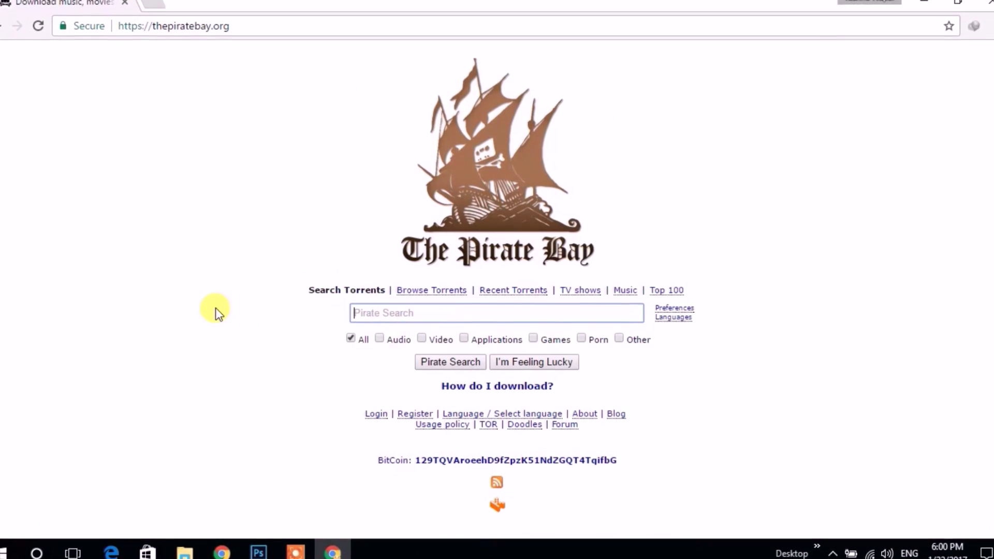
pyautogui.write('nepal')
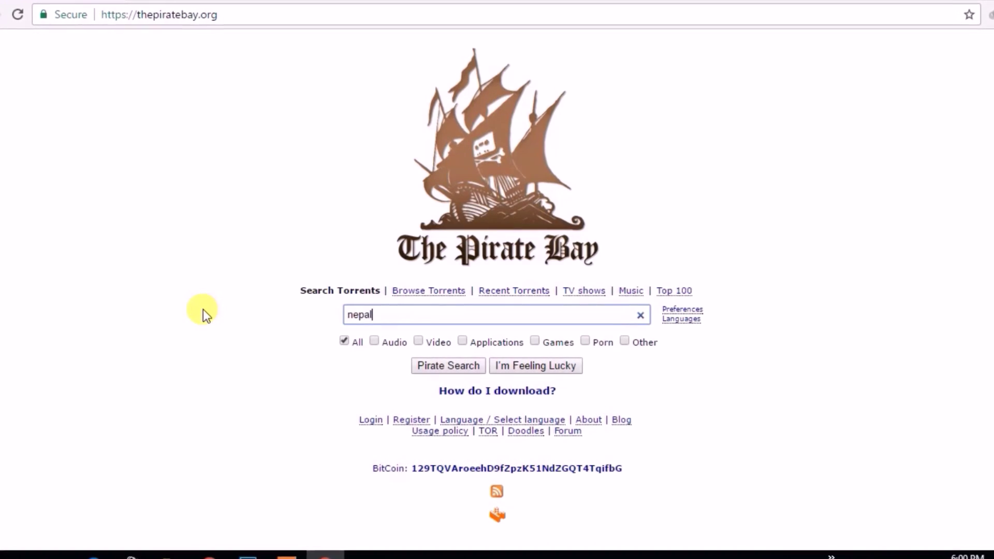
pyautogui.write('i songs')
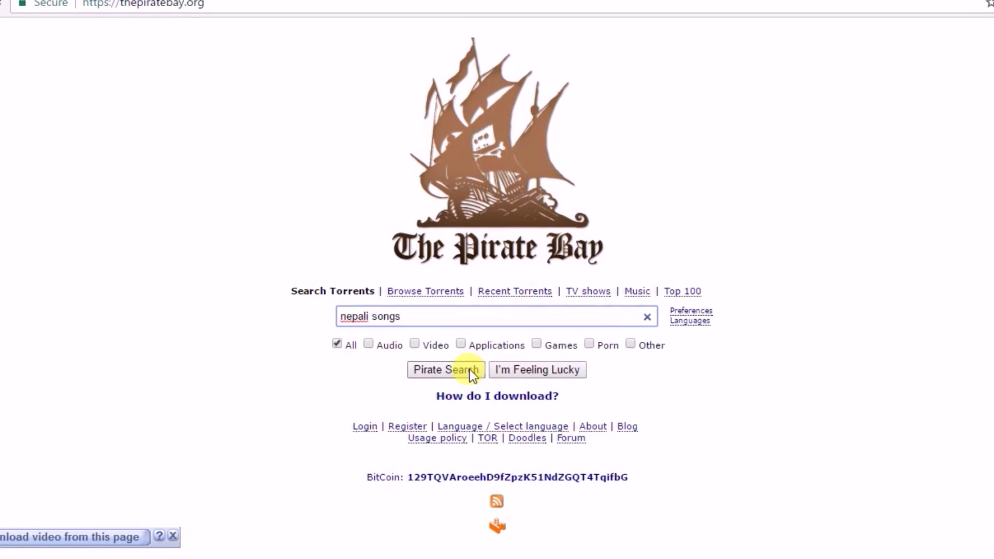
pyautogui.click(466, 369)
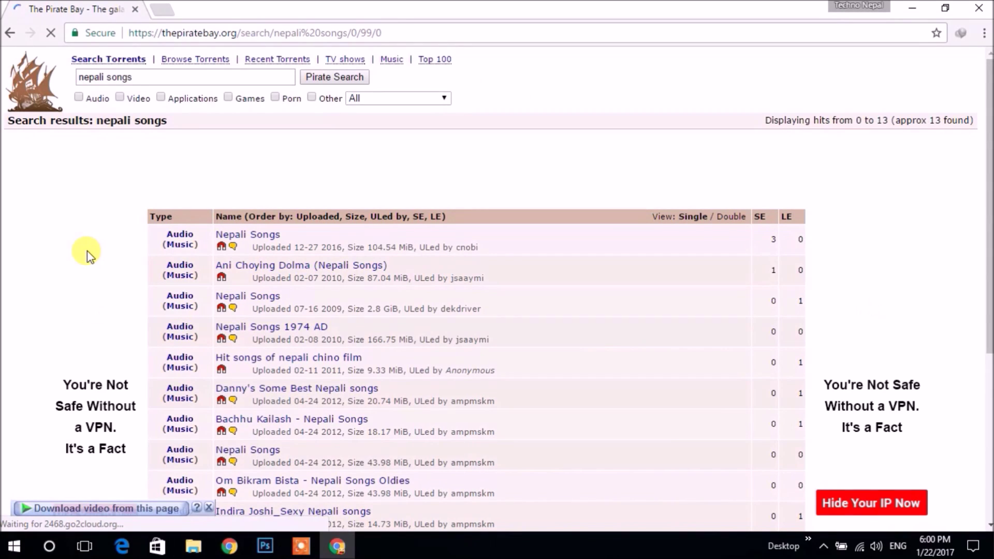
# Open the Nepali Songs torrent and copy its GET THIS TORRENT link address.
pyautogui.click(260, 239)
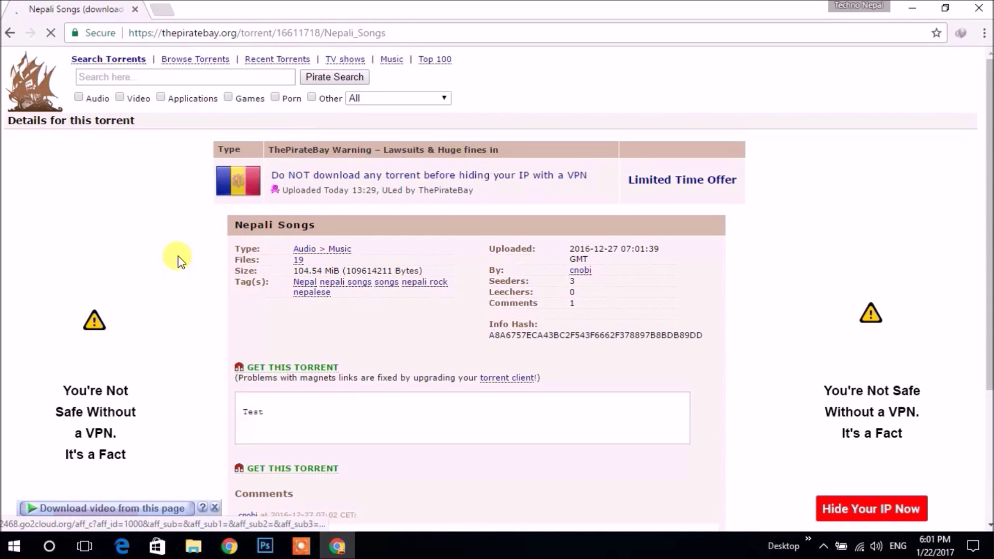
pyautogui.rightClick(272, 376)
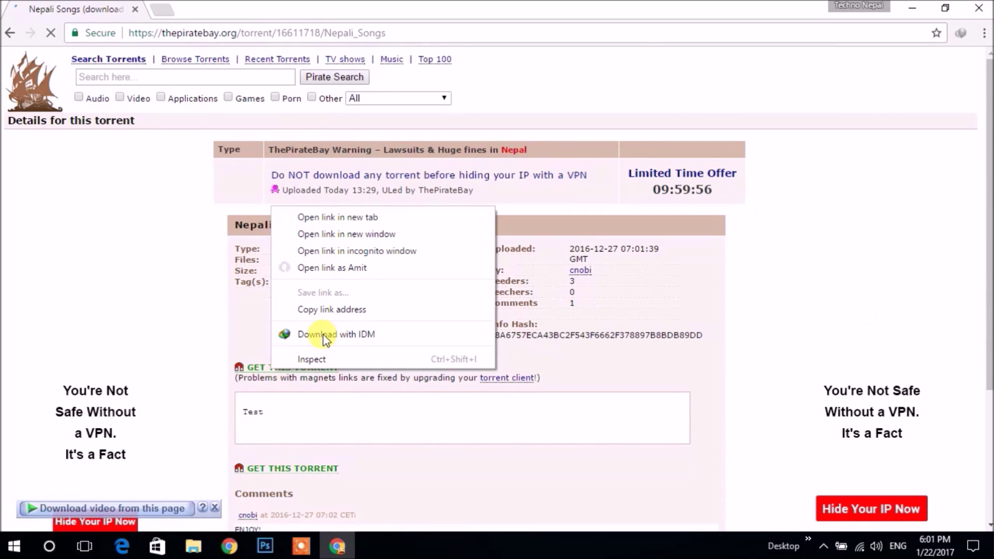
pyautogui.click(338, 310)
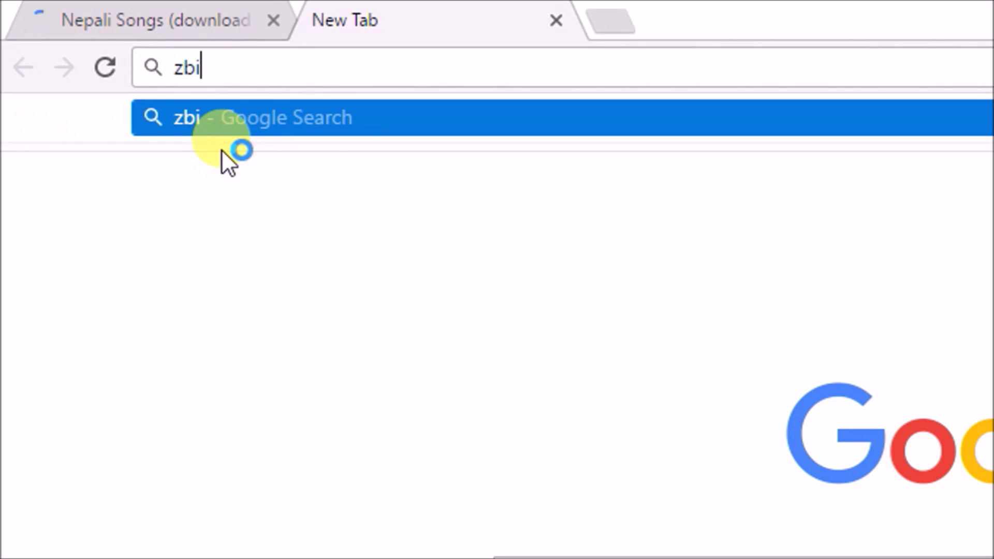
# On zbigz.com, paste the copied Nepali Songs magnet link into the link box and submit it.
pyautogui.write('gz.com')
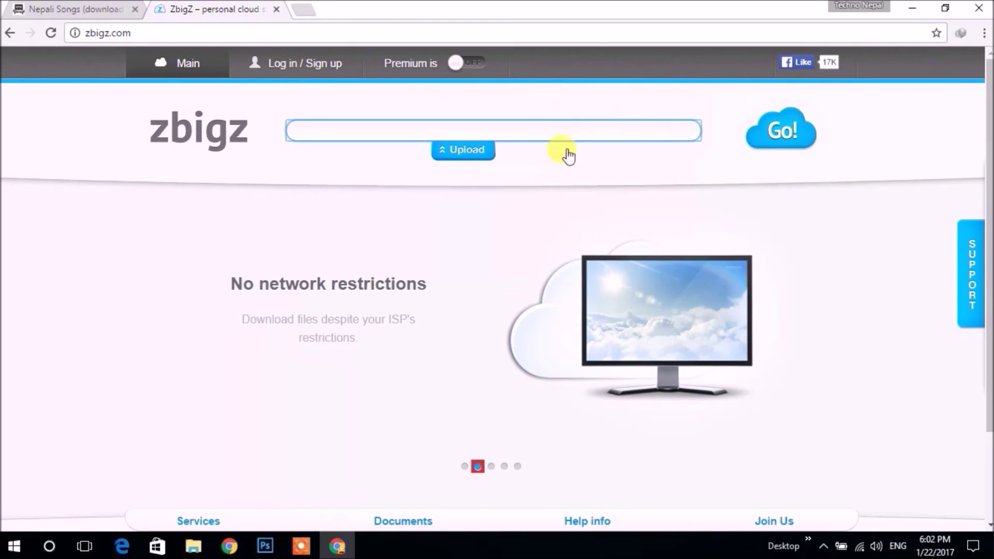
pyautogui.click(493, 160)
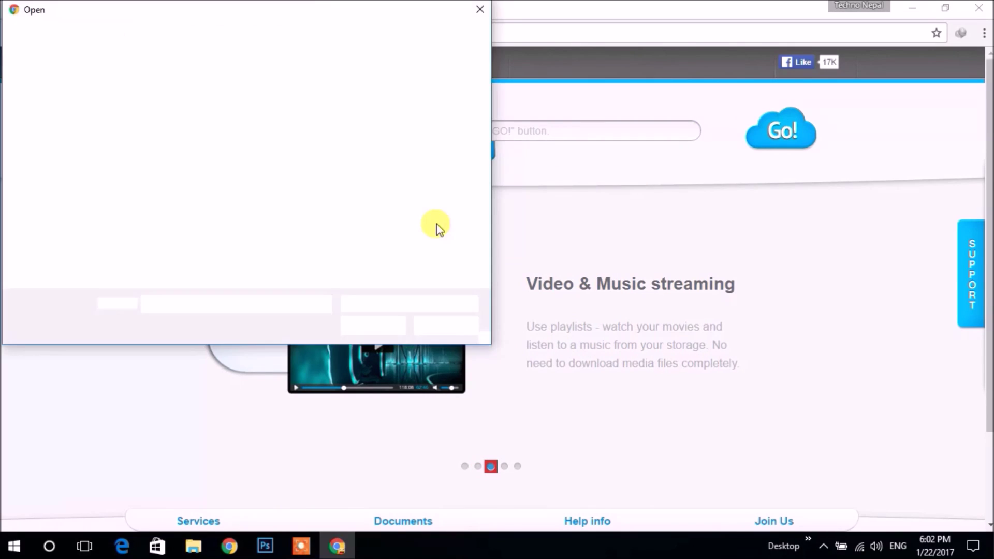
pyautogui.click(436, 327)
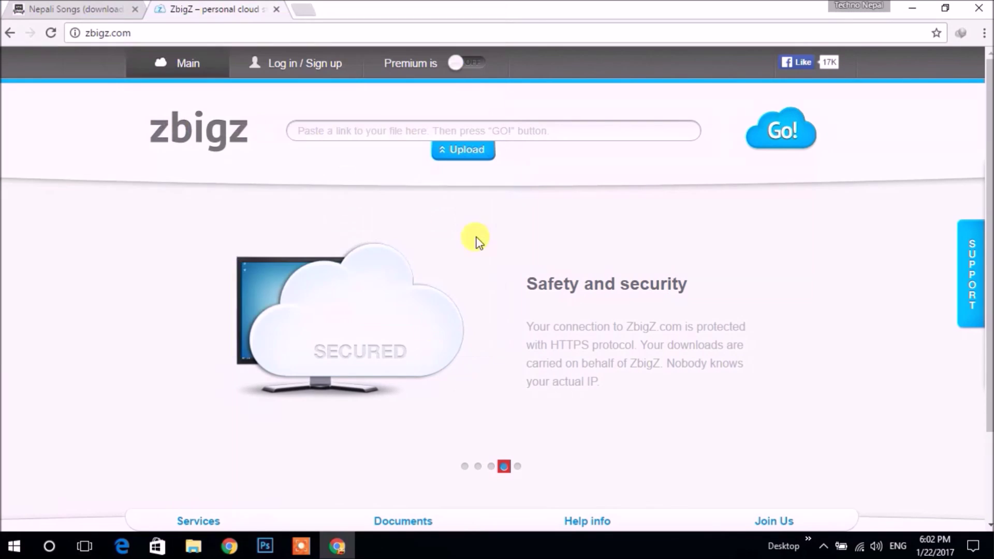
pyautogui.click(533, 129)
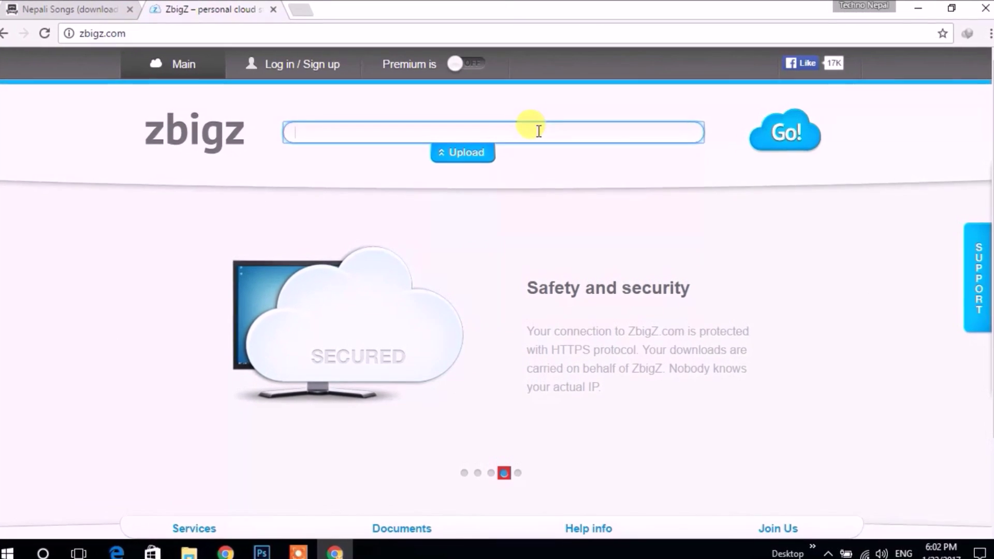
pyautogui.hotkey('ctrl', 'v')
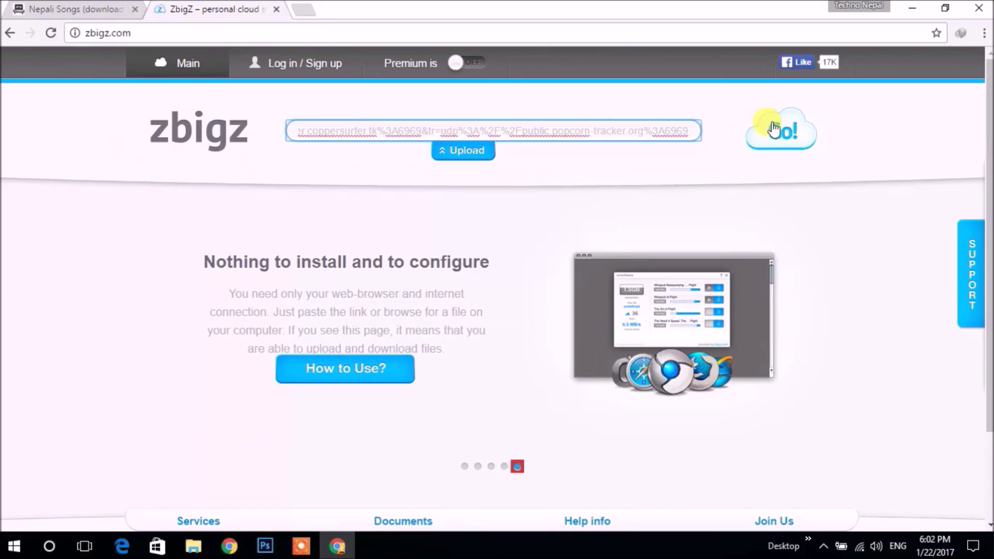
pyautogui.click(821, 152)
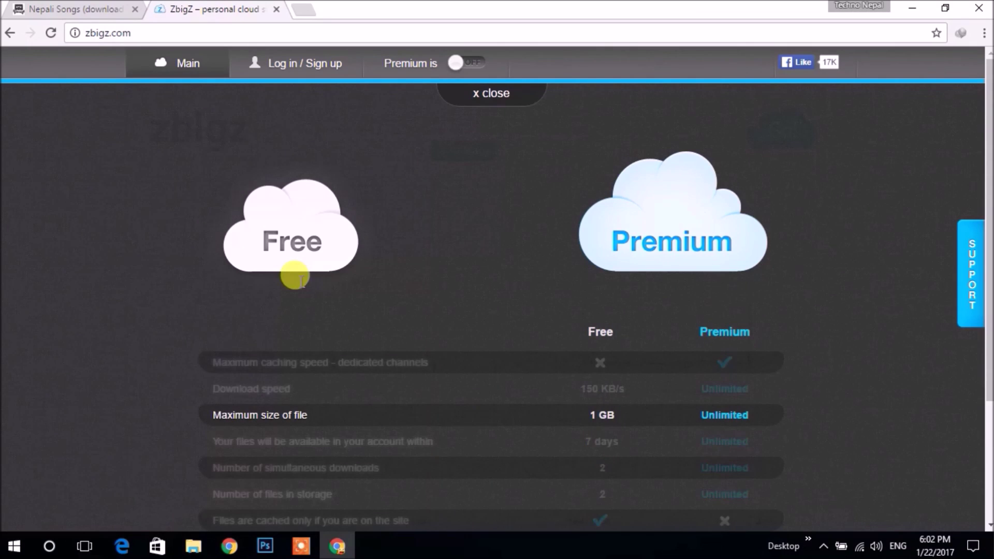
# Continue on ZbigZ's free plan until the Nepali Songs torrent (19 files, 104.5 MB) finishes caching.
pyautogui.click(288, 234)
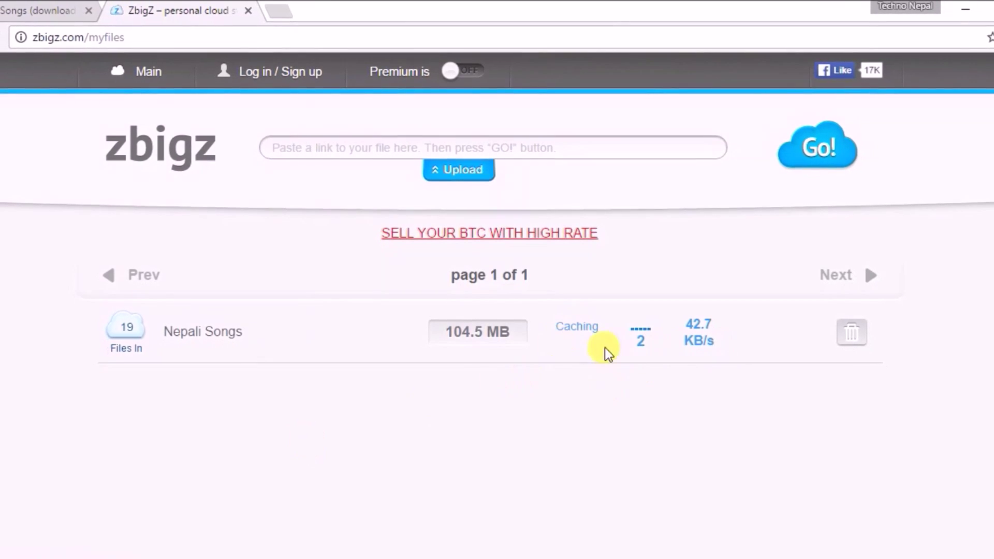
pyautogui.doubleClick(565, 325)
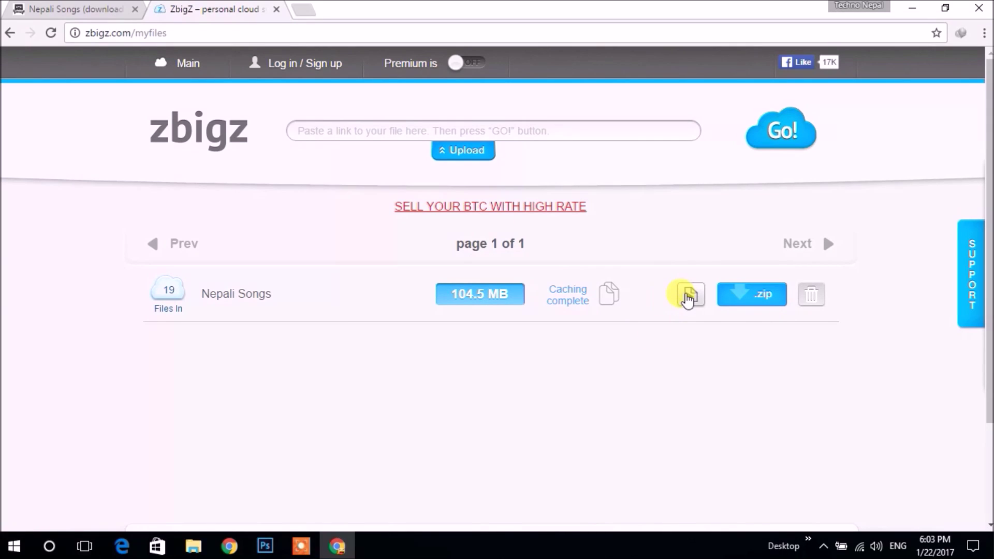
# Request the Nepali Songs .zip on the free plan so IDM offers Nepali Songs.zip.
pyautogui.click(755, 300)
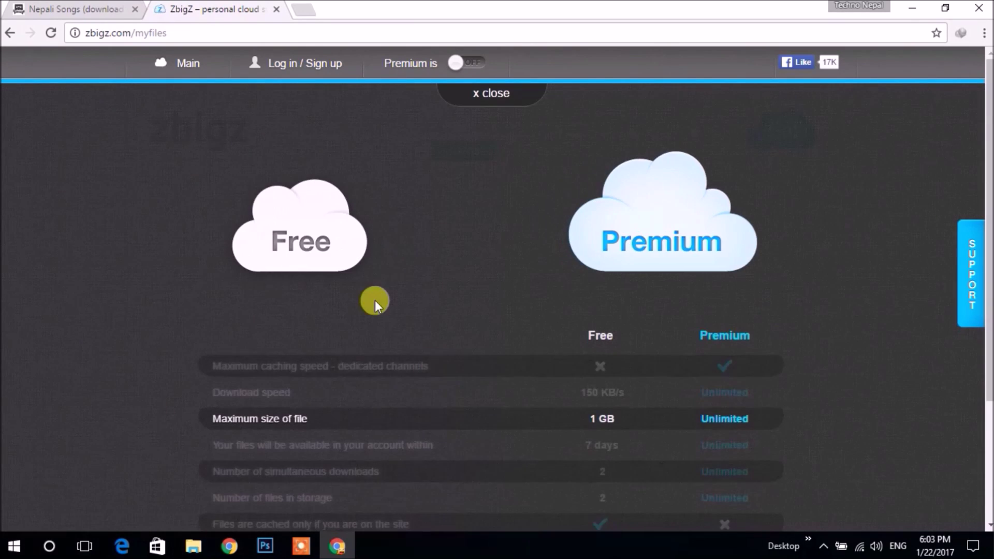
pyautogui.click(303, 259)
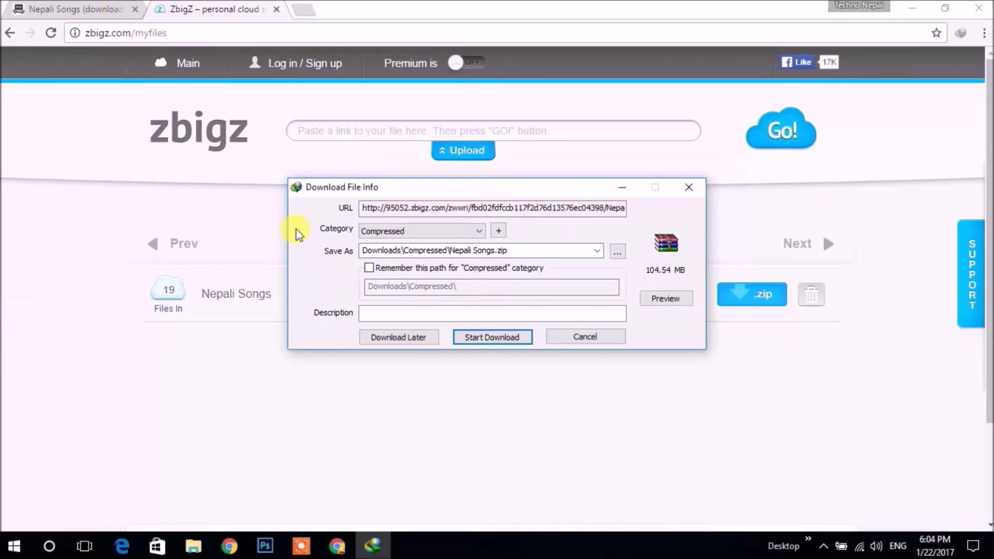
# Start the Nepali Songs.zip download in IDM and minimize its progress window.
pyautogui.click(482, 339)
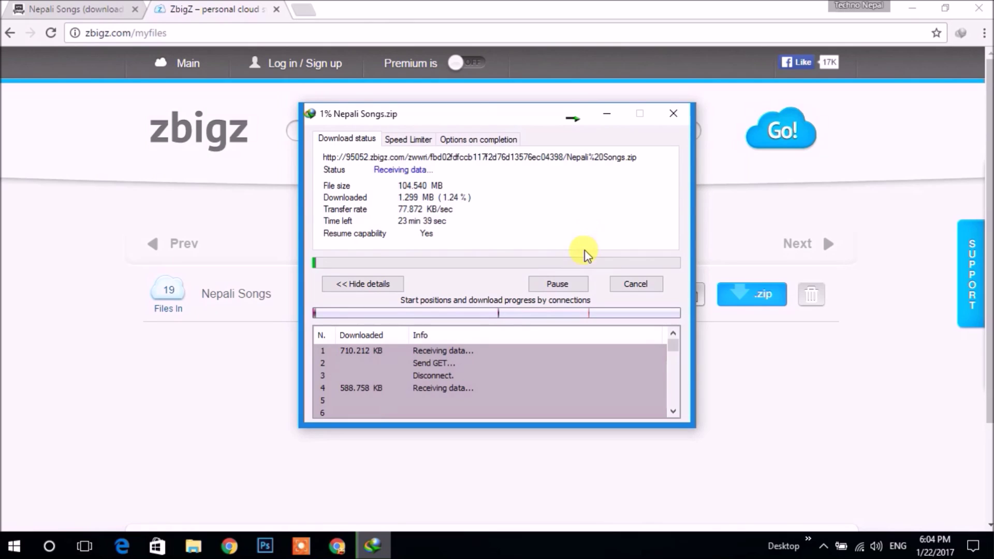
pyautogui.click(602, 114)
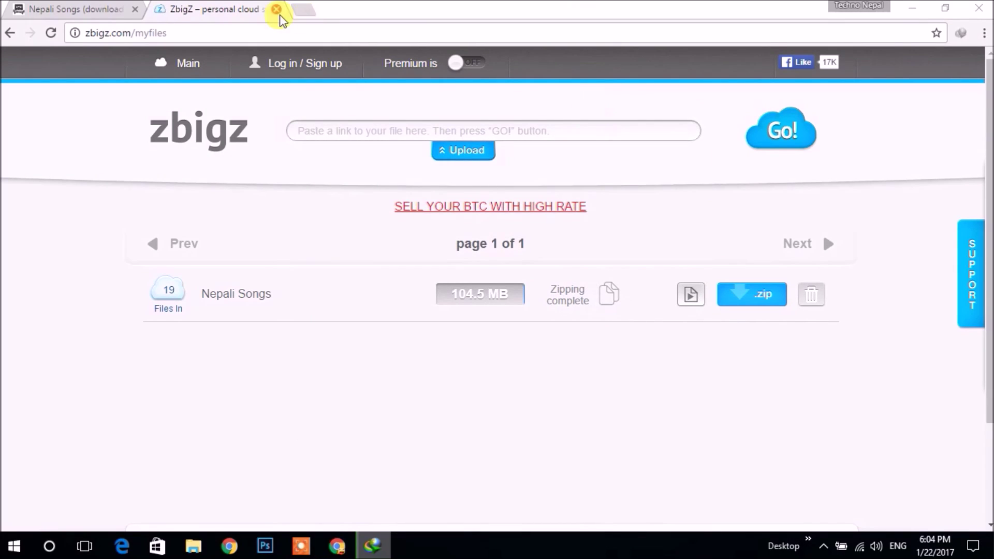
pyautogui.click(308, 18)
# On filestream.me, paste the Nepali Songs magnet link into the link box and submit it for download.
pyautogui.write('fil')
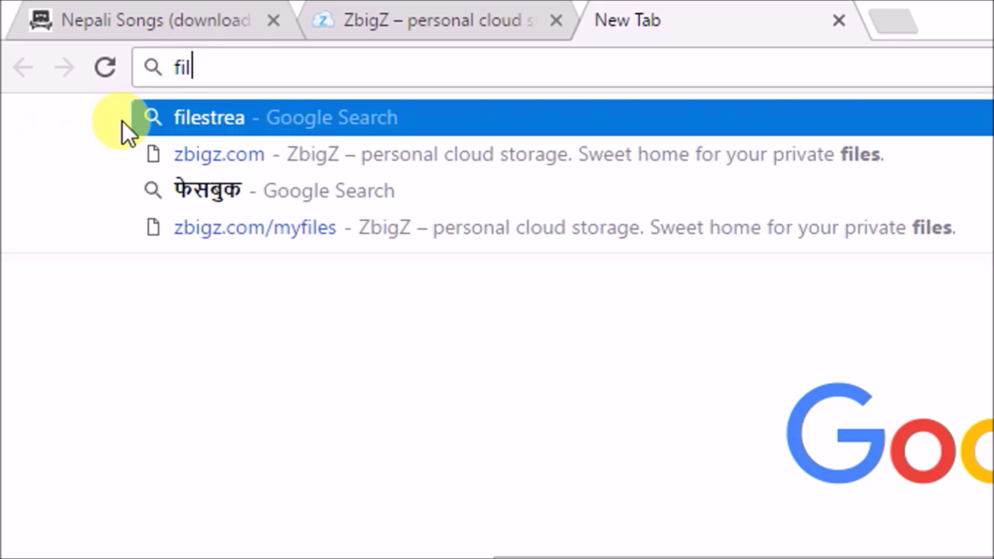
pyautogui.write('estream.me')
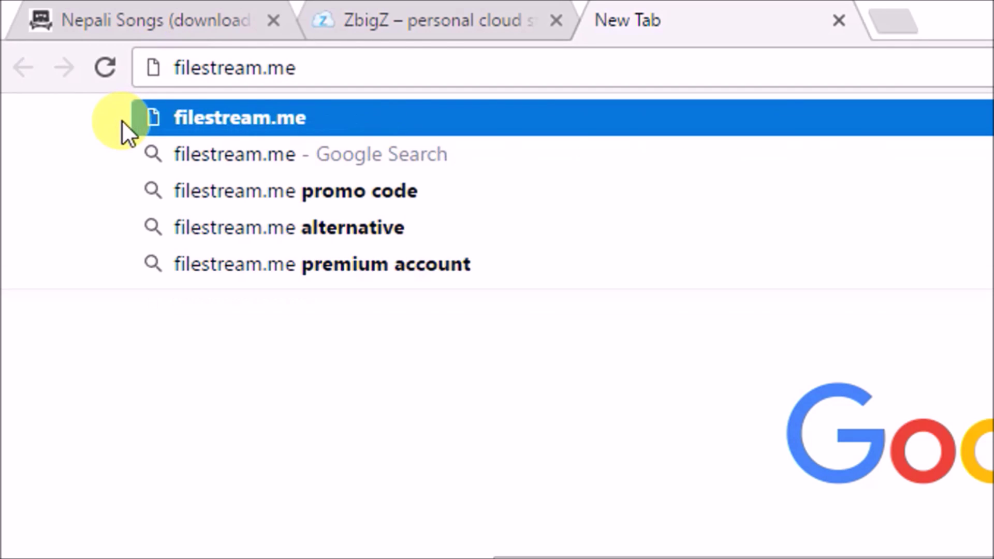
pyautogui.press('Return')
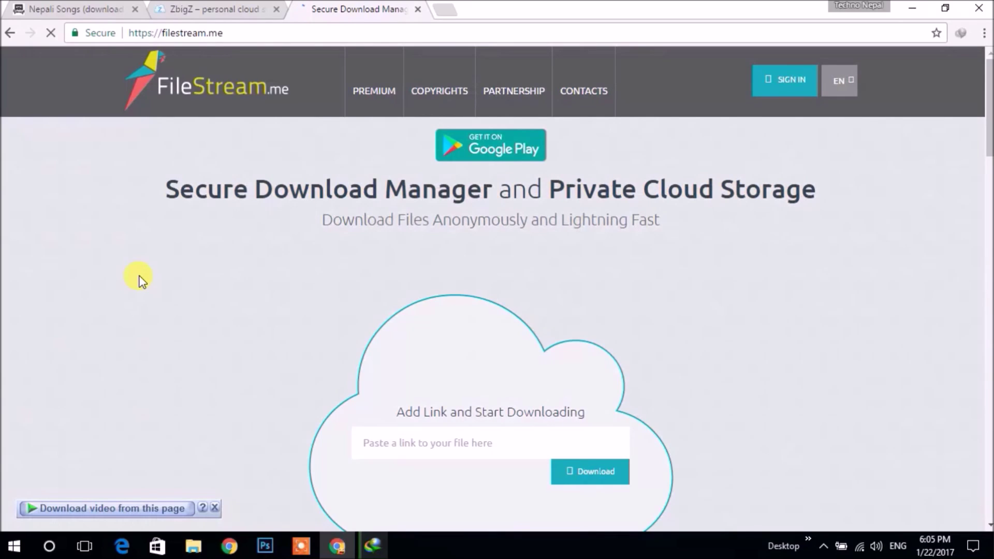
pyautogui.scroll(-8, 693, 288)
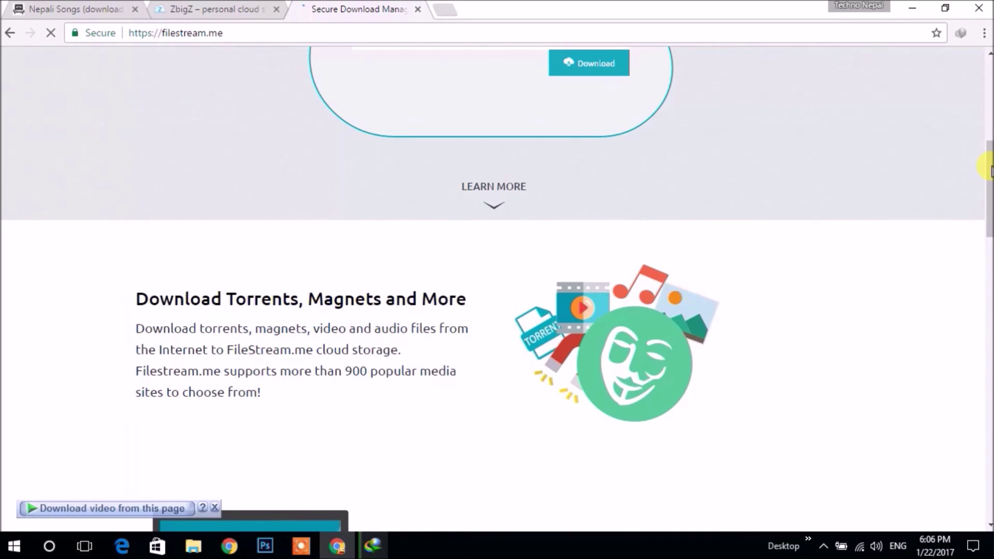
pyautogui.scroll(8, 988, 163)
pyautogui.click(445, 382)
pyautogui.hotkey('ctrl', 'v')
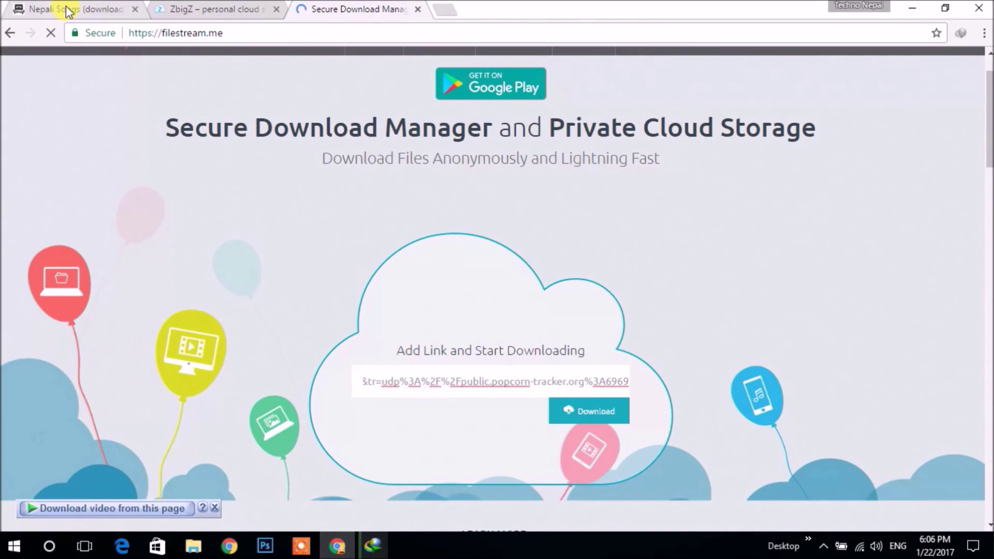
pyautogui.click(66, 7)
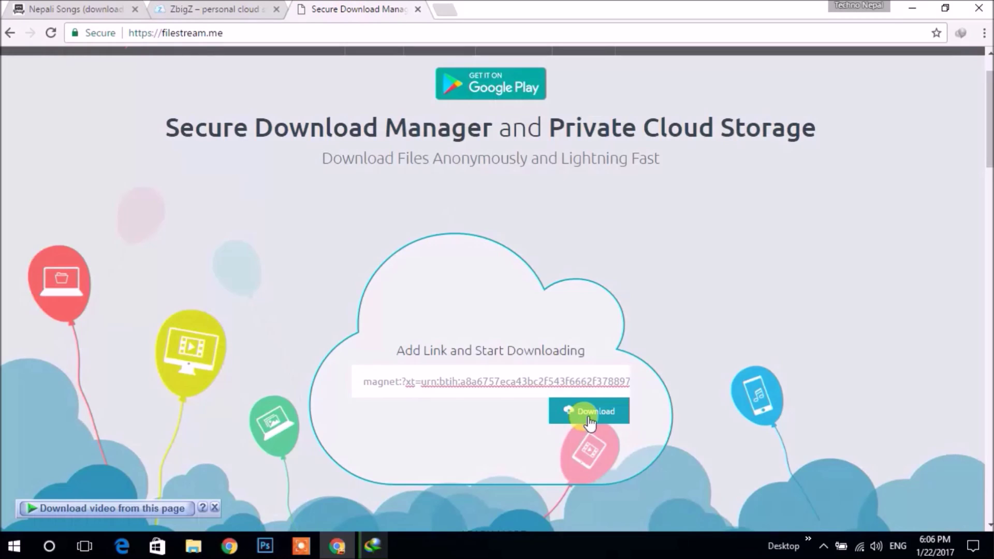
pyautogui.click(590, 418)
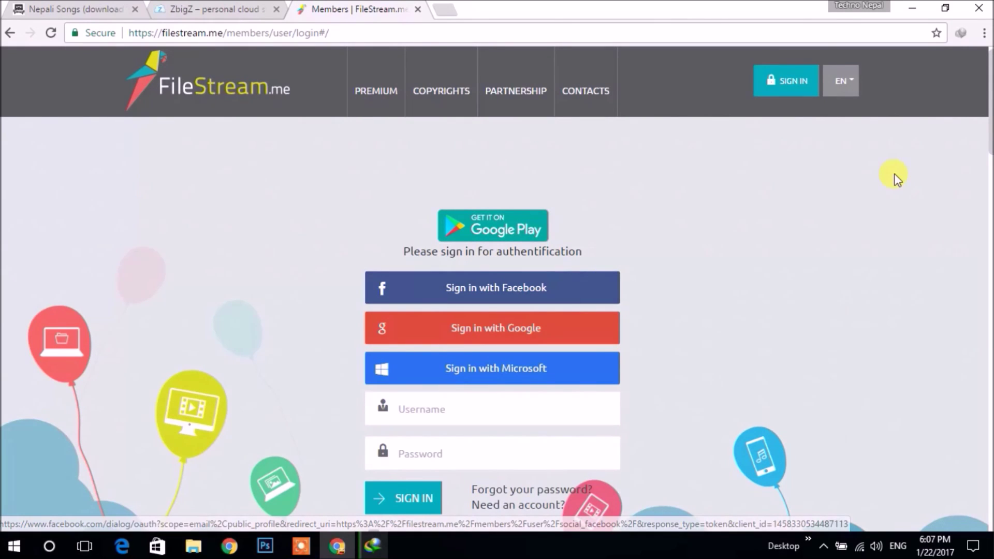
# Sign in to FileStream.me with Google and close the Special Offer popup.
pyautogui.moveTo(991, 126); pyautogui.dragTo(990, 153)
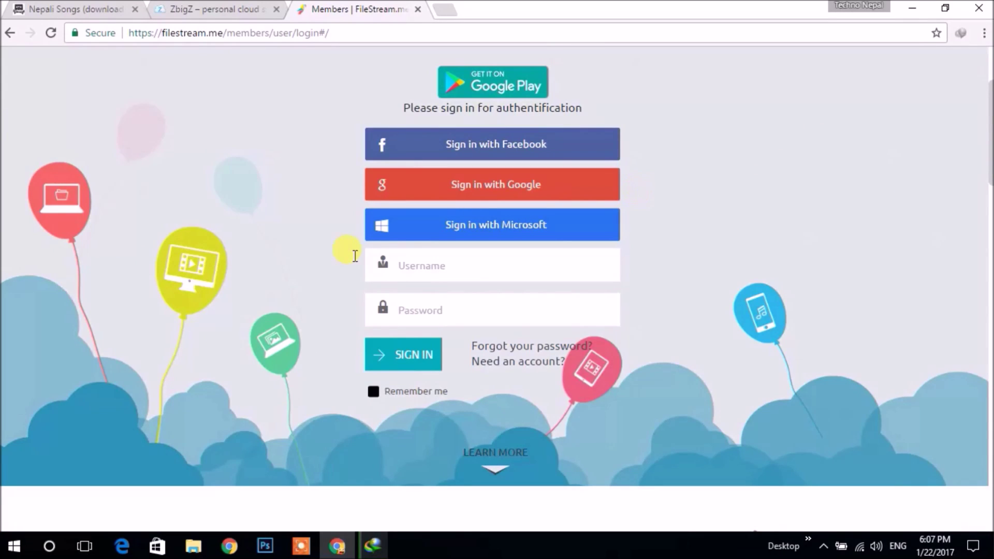
pyautogui.click(451, 191)
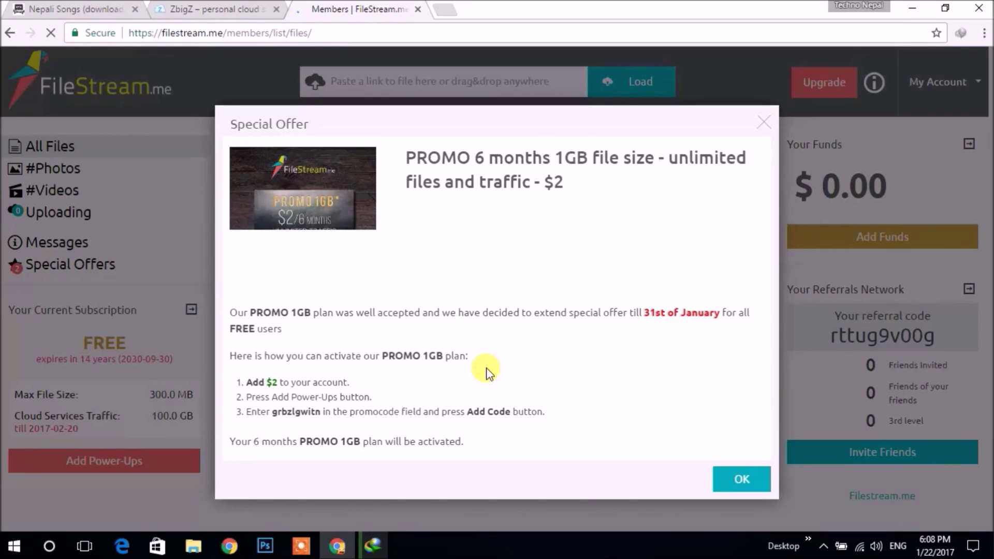
pyautogui.press('Escape')
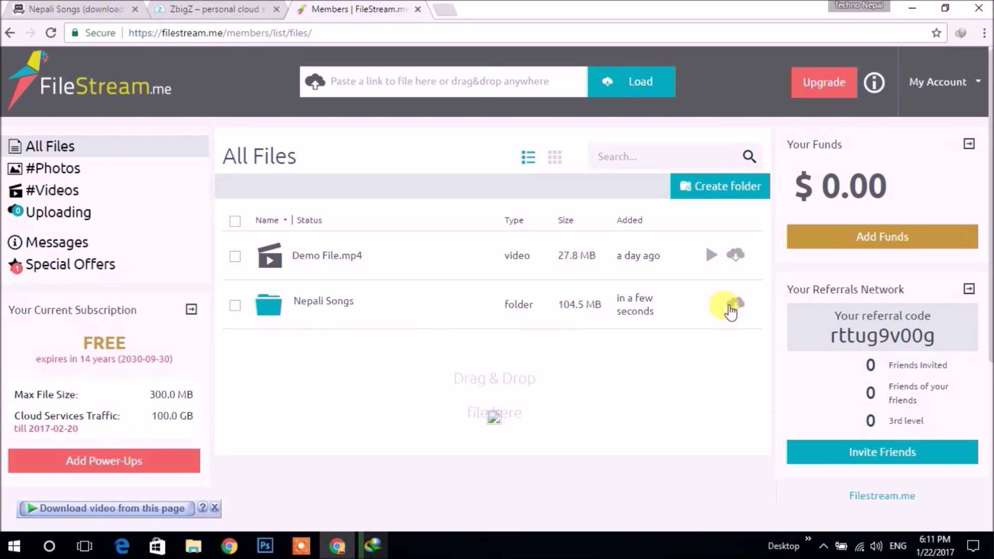
# Send the Nepali Songs folder to IDM and start downloading it as Nepali Songs_2.zip.
pyautogui.click(730, 307)
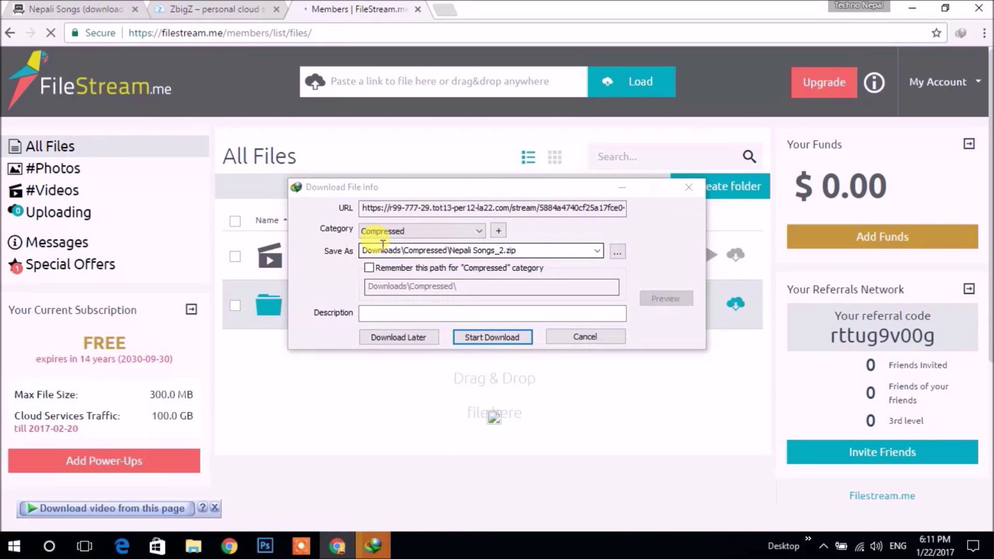
pyautogui.click(490, 338)
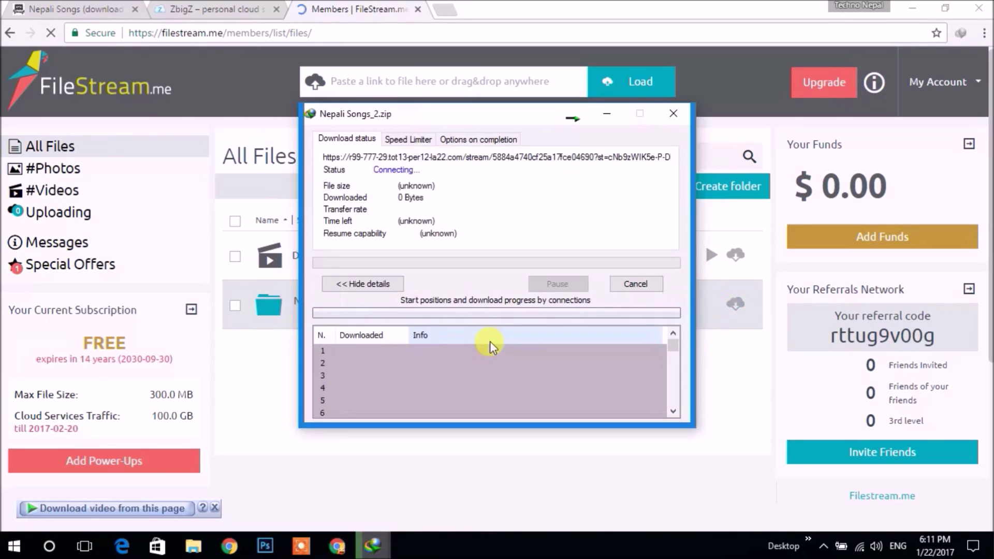